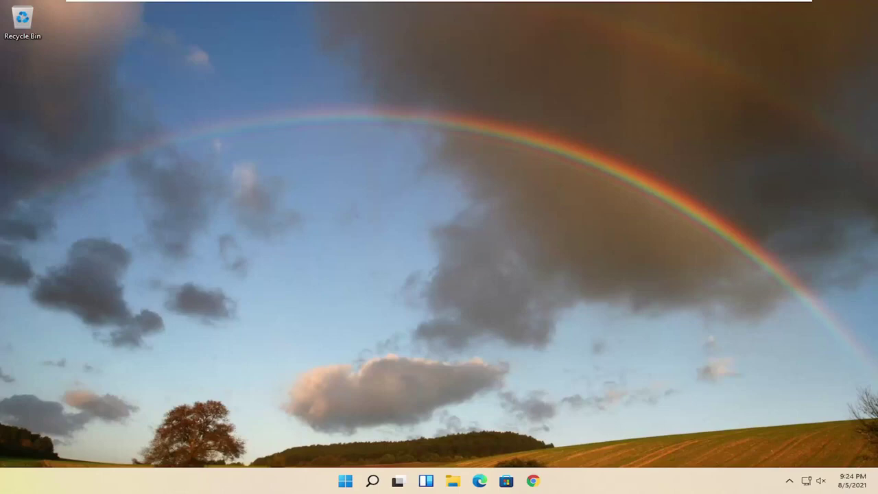
Search Windows for 'device manager' and launch Device Manager from the results.
left_click(372, 480)
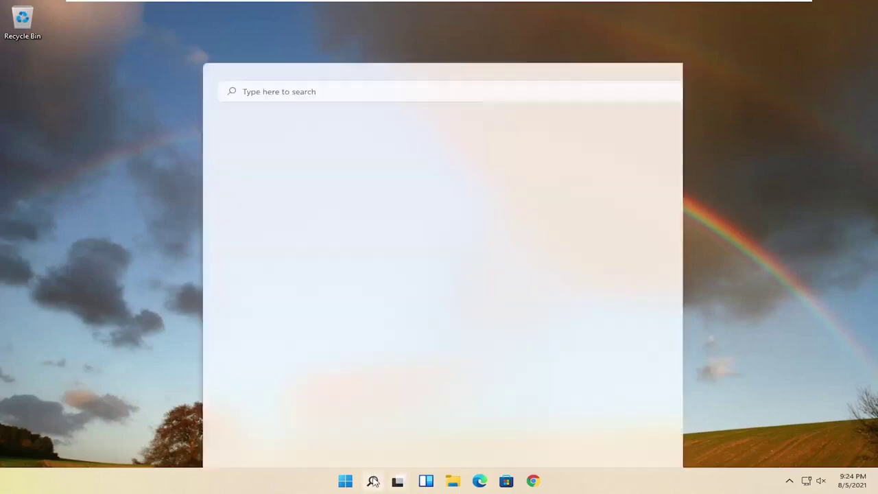
type("dev")
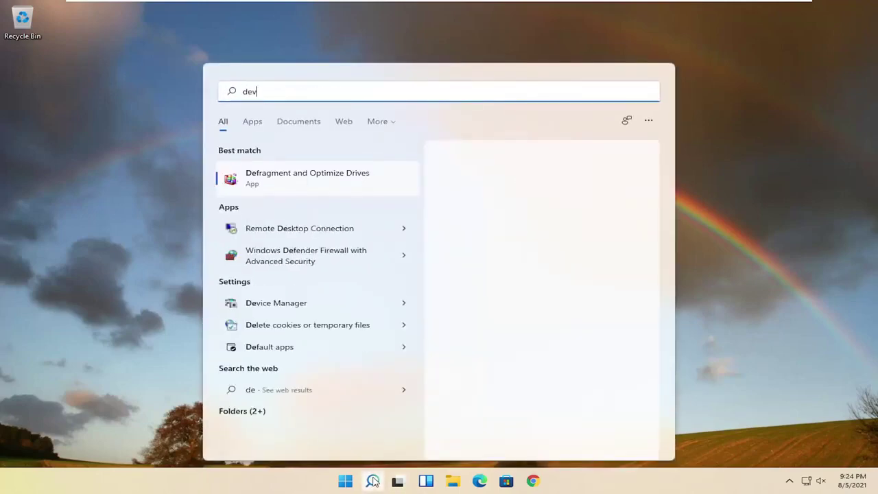
type("ice manager")
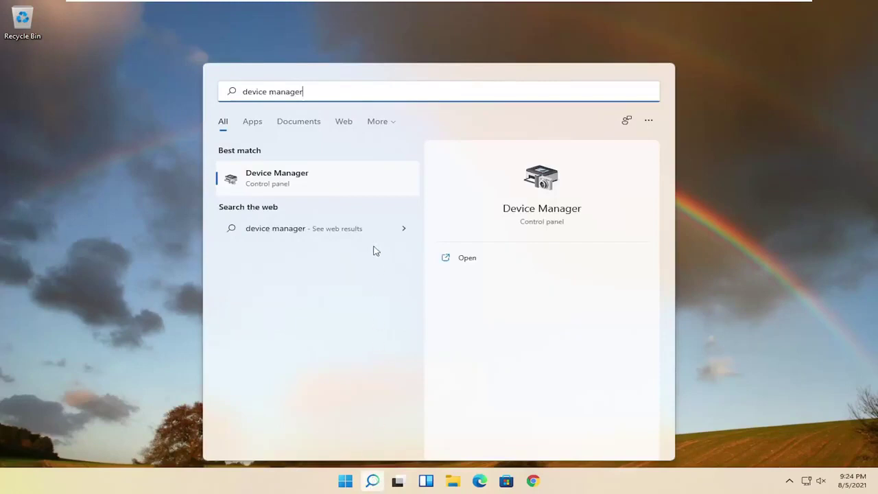
left_click(268, 184)
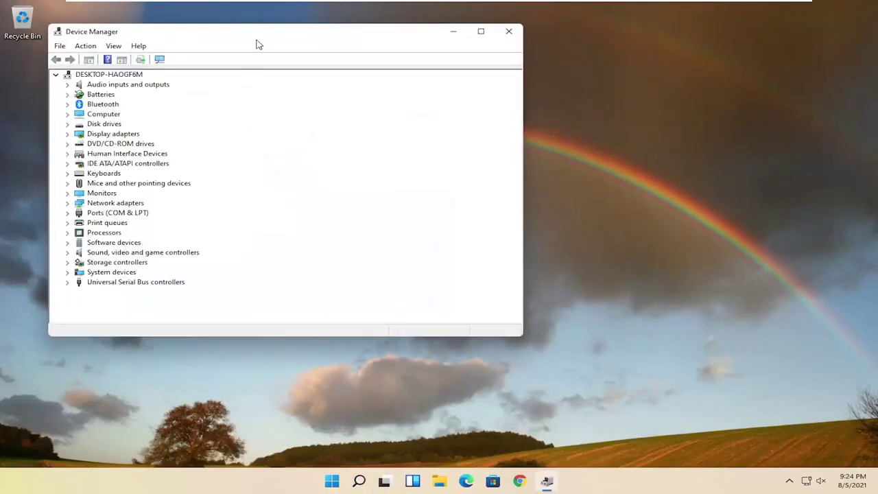
Reposition the Device Manager window and expand Universal Serial Bus controllers to show USB Composite Device.
left_click_drag(254, 43, 401, 73)
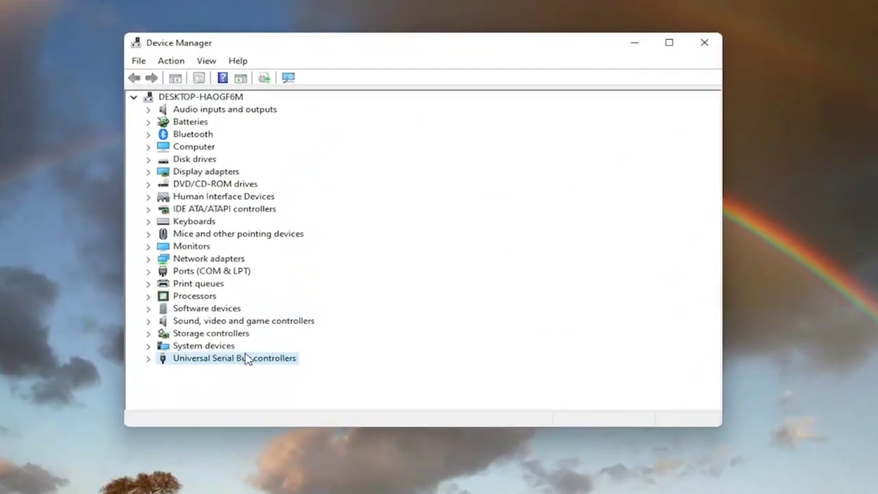
double_click(304, 310)
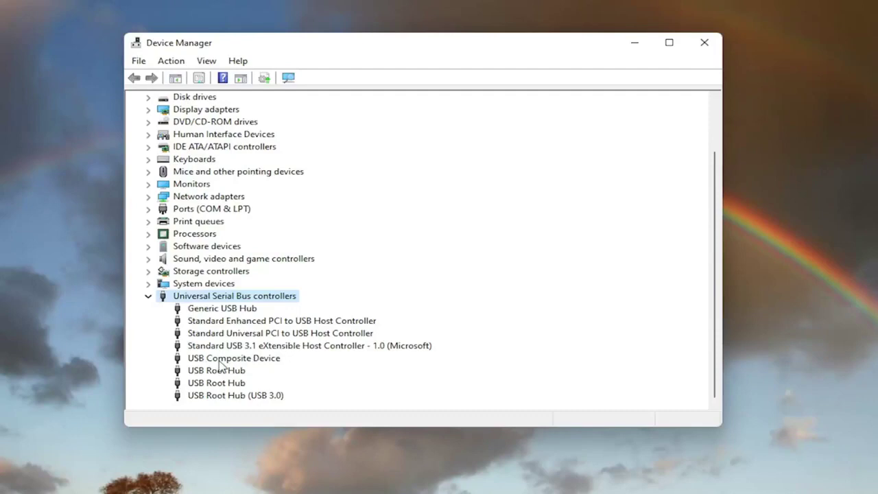
right_click(222, 362)
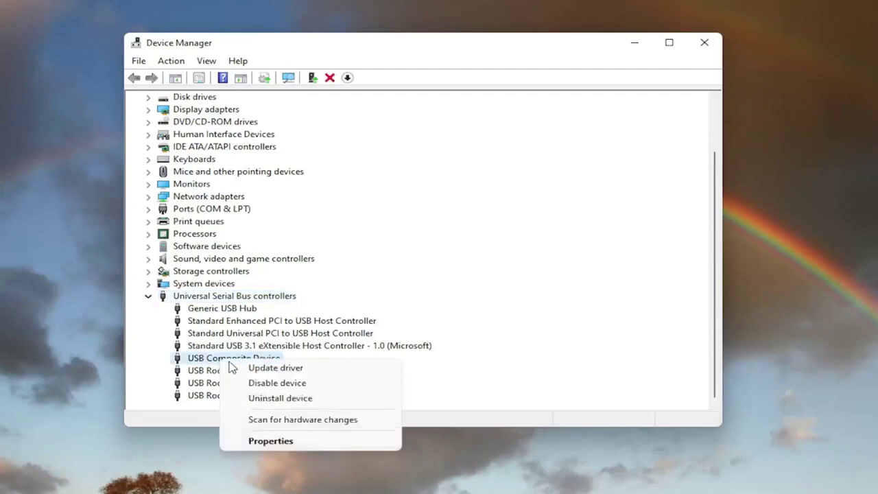
left_click(268, 371)
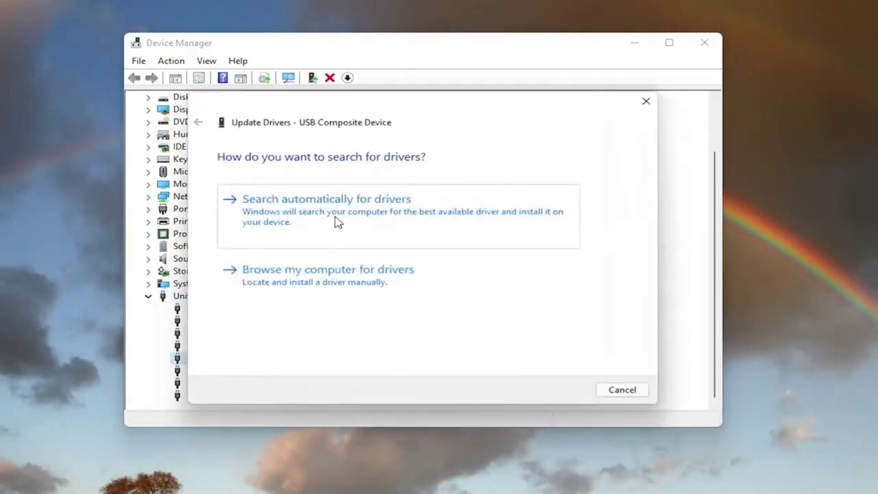
left_click(314, 214)
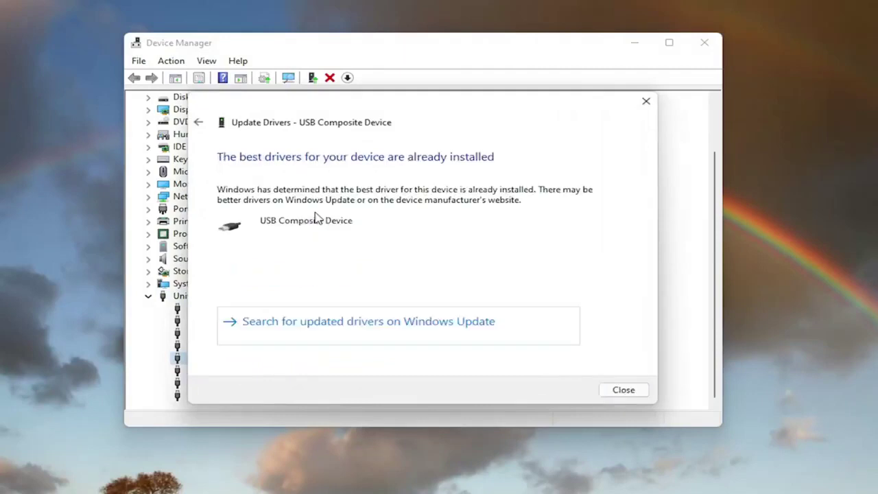
left_click(371, 327)
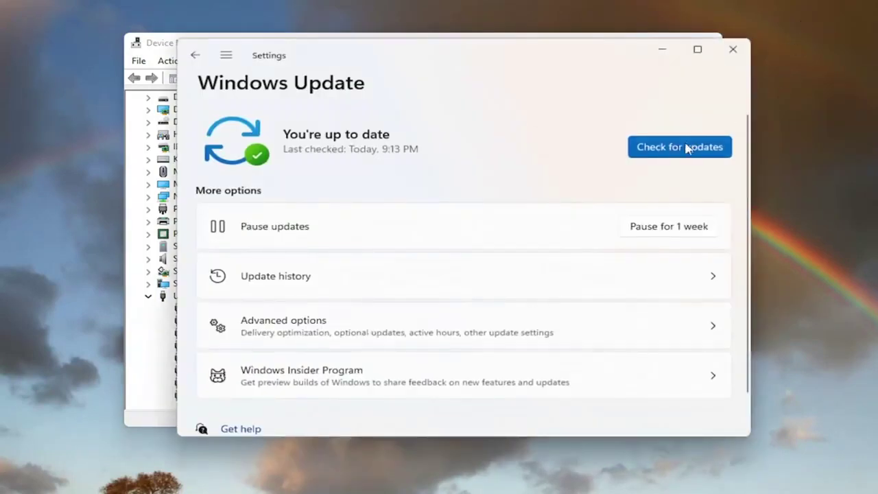
left_click(732, 49)
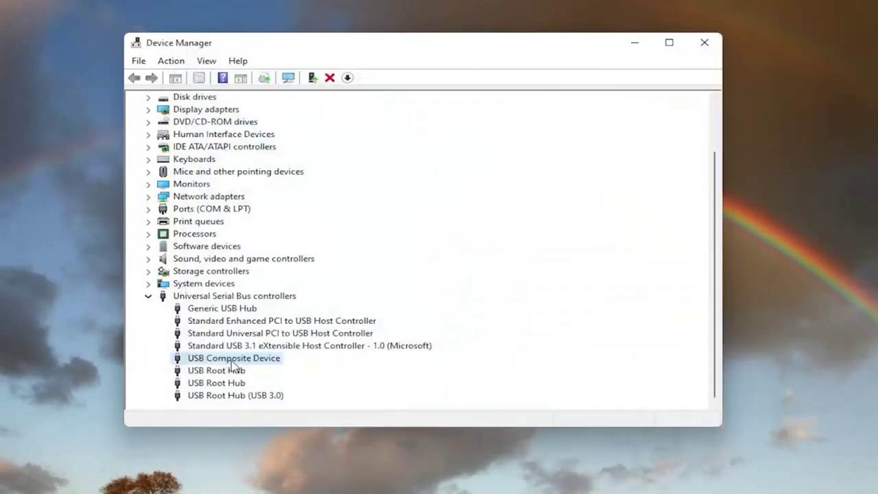
double_click(230, 362)
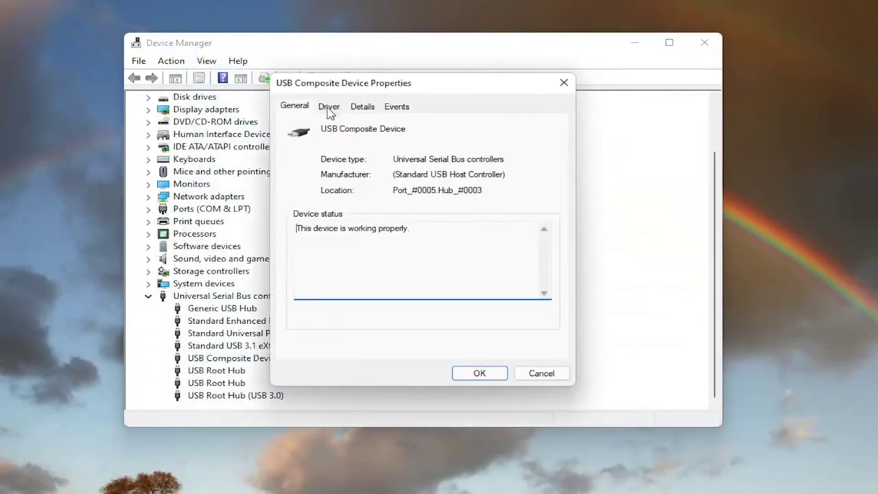
left_click(561, 83)
Reinstall the USB Composite Device driver by picking it from the compatible drivers on this computer.
right_click(230, 360)
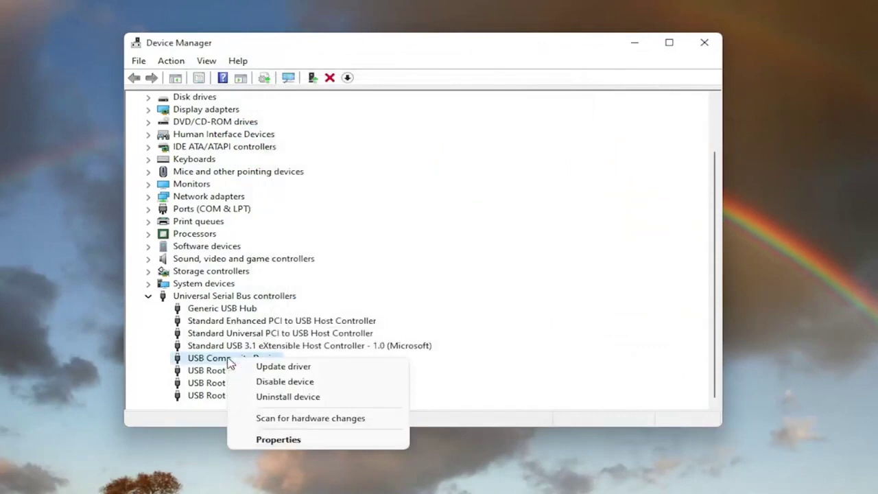
left_click(284, 368)
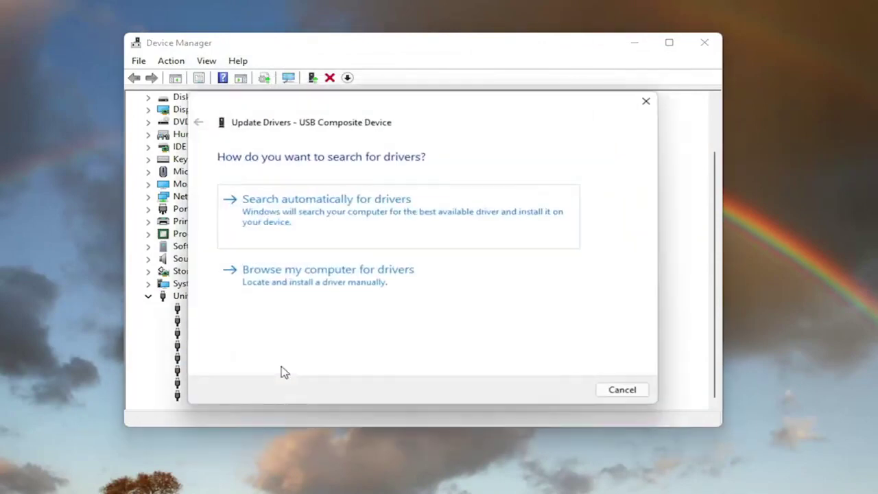
left_click(362, 286)
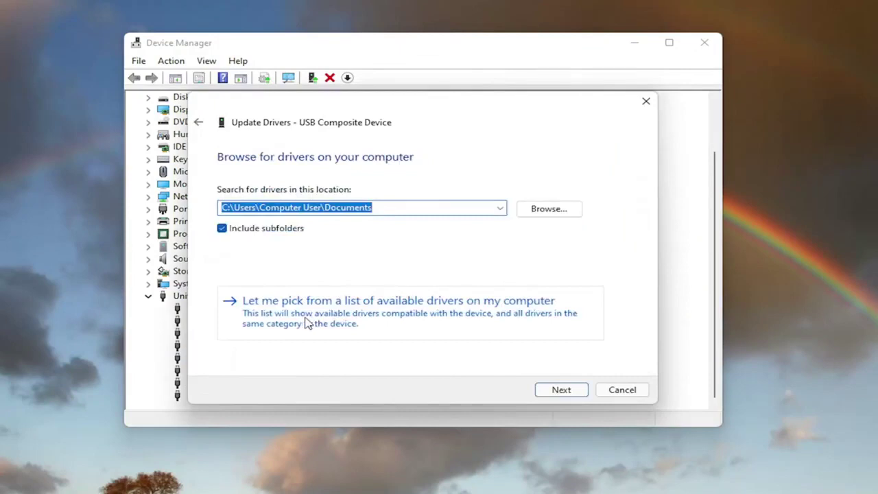
left_click(473, 313)
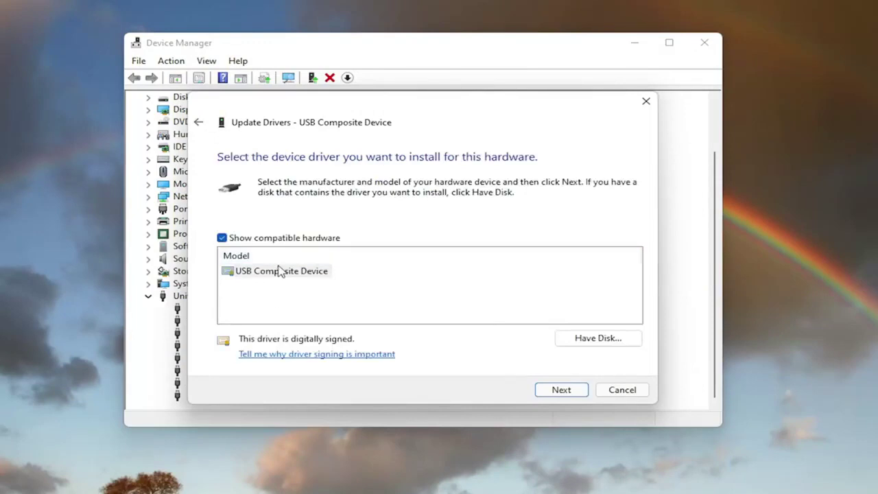
left_click(561, 391)
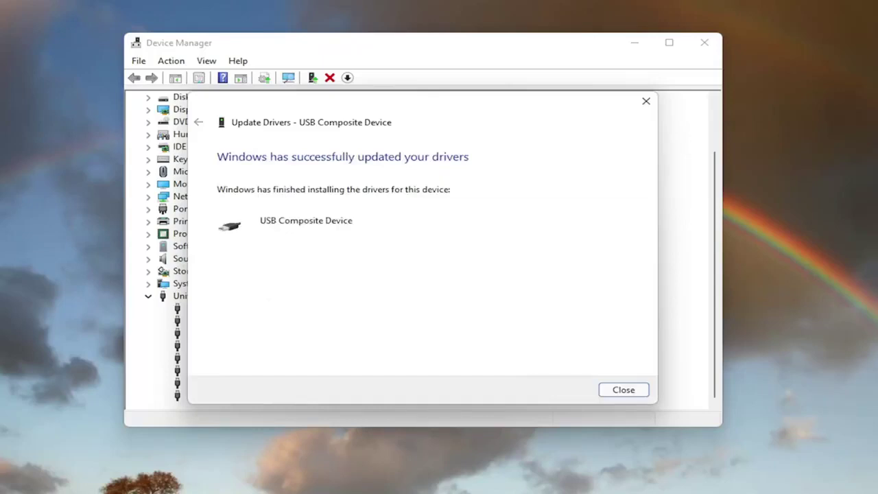
Close the completed Update Drivers dialog and the Device Manager window.
left_click(619, 390)
left_click(704, 42)
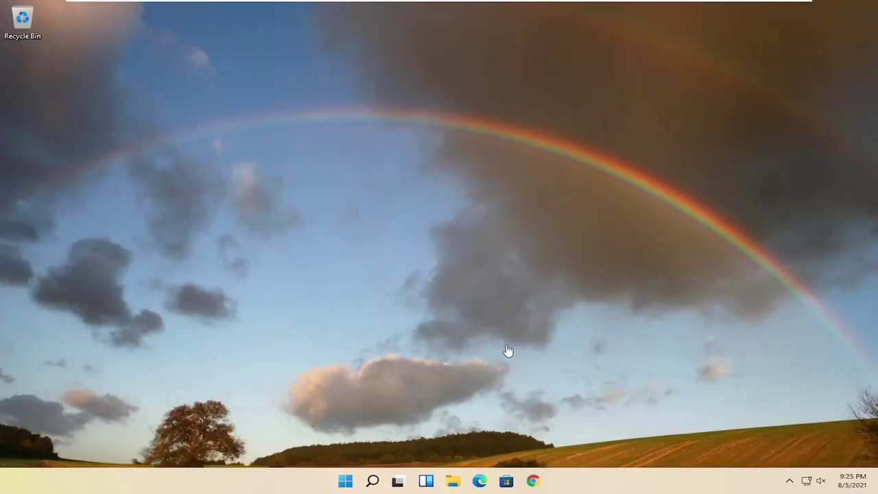
Search for cmd and choose to run Command Prompt as administrator.
left_click(373, 481)
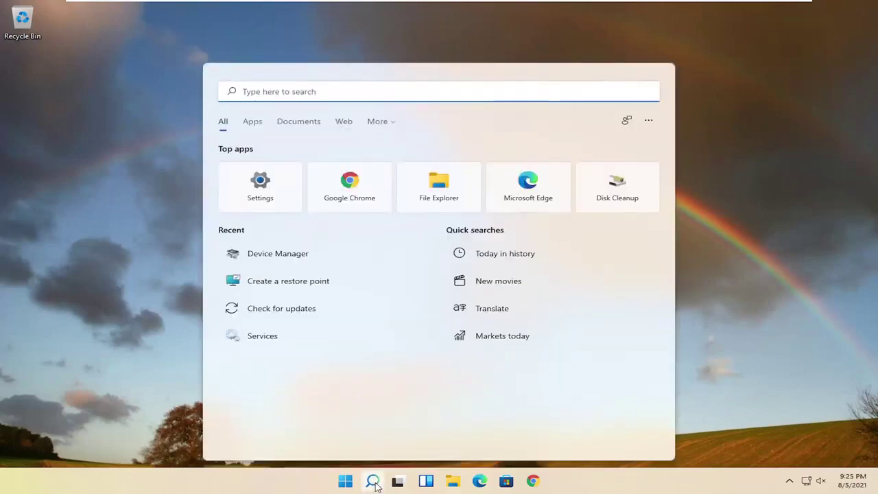
type("cmd")
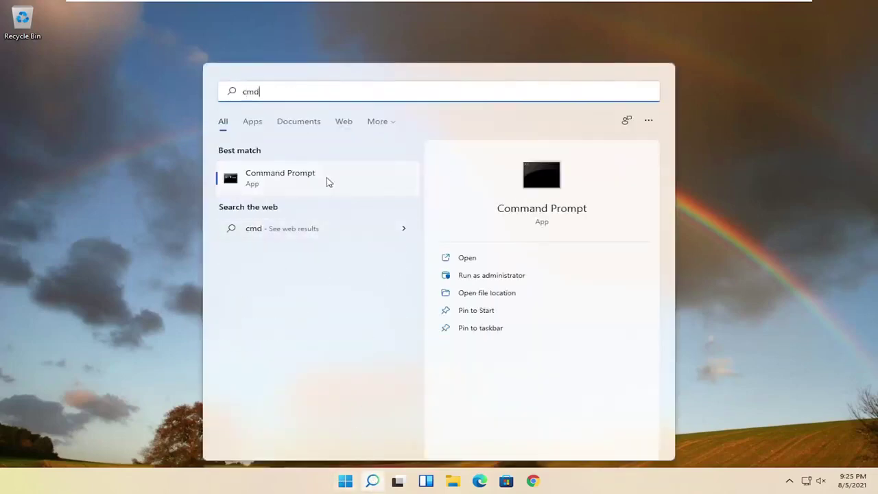
right_click(302, 181)
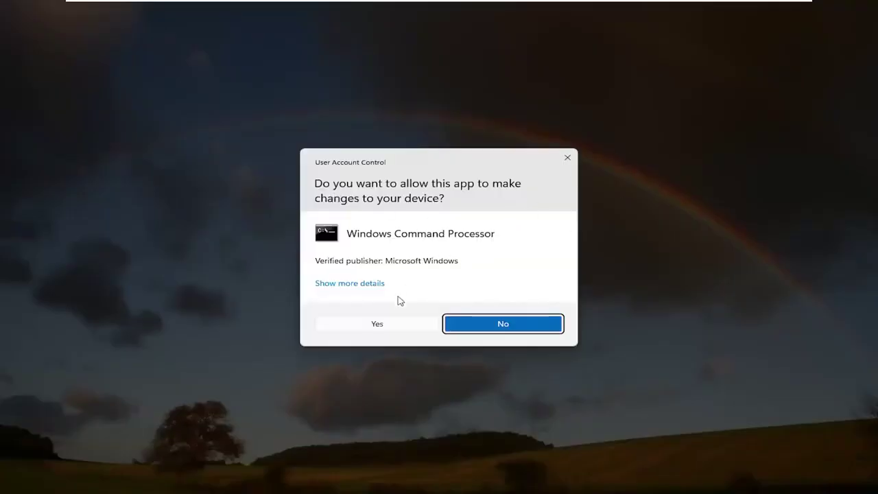
Approve the UAC prompt and paste the msdt.exe troubleshooter command into the admin console.
left_click(377, 323)
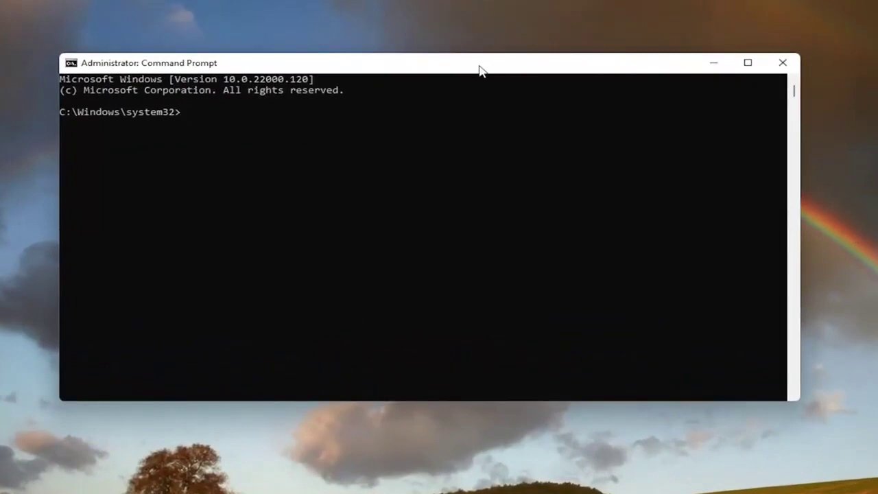
right_click(425, 63)
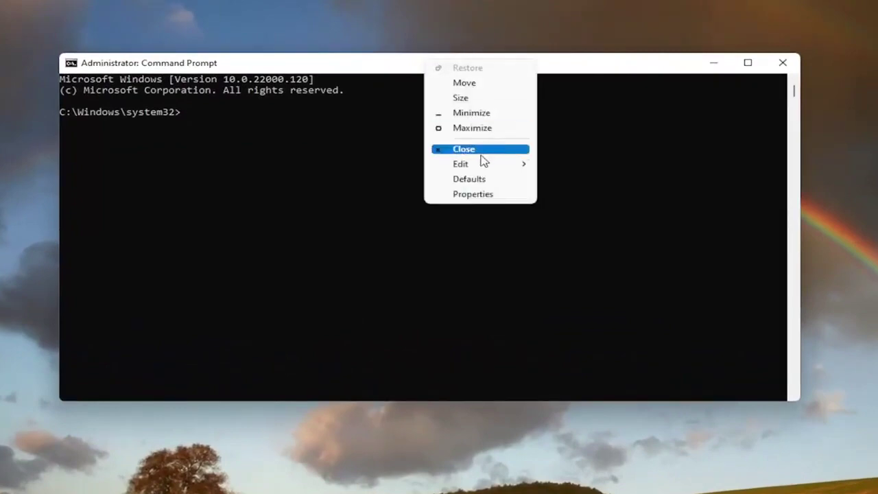
mouse_move(480, 167)
left_click(571, 193)
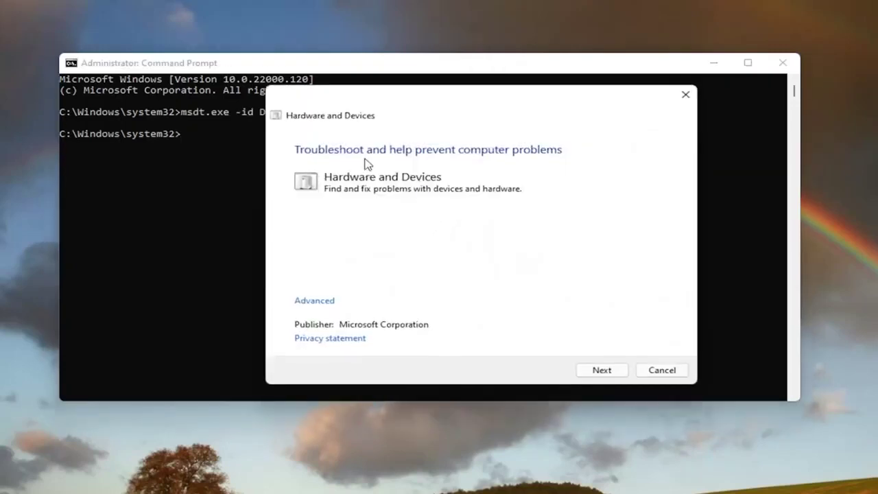
Minimize Command Prompt and run the troubleshooter scan with Apply repairs automatically kept on.
left_click(711, 72)
left_click(713, 62)
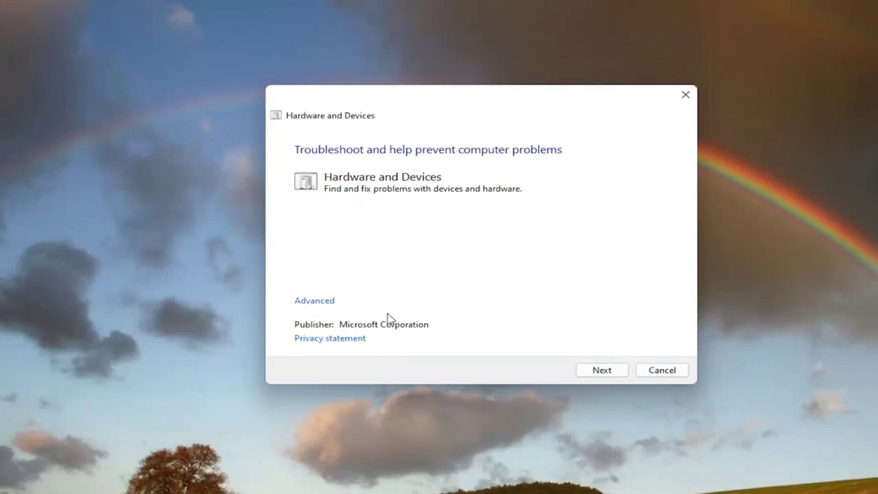
left_click(325, 305)
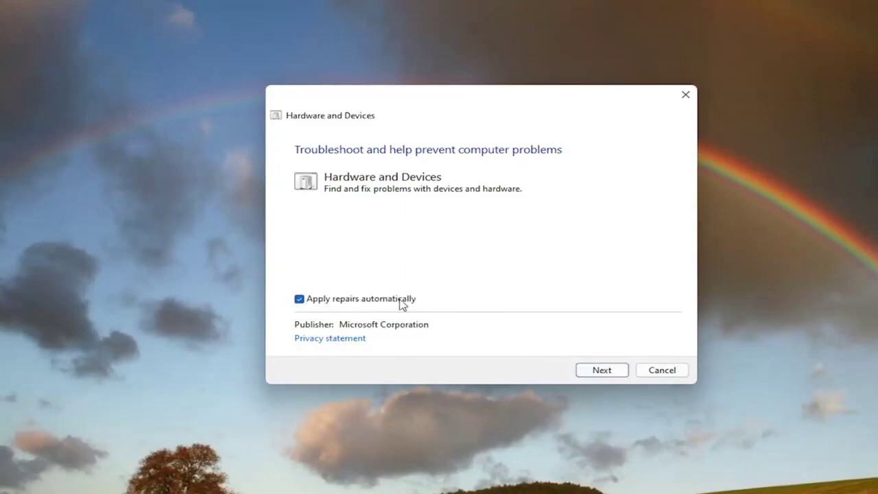
left_click(604, 370)
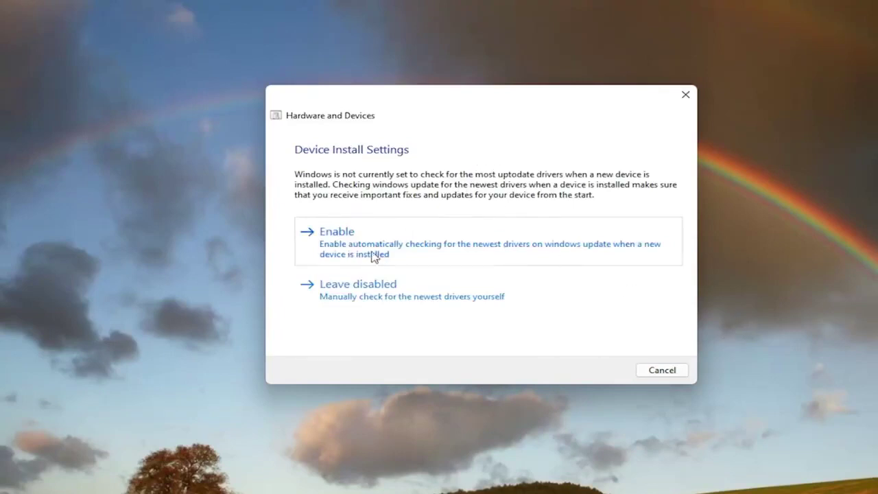
Enable automatic driver checks from Windows Update in the troubleshooter.
left_click(413, 248)
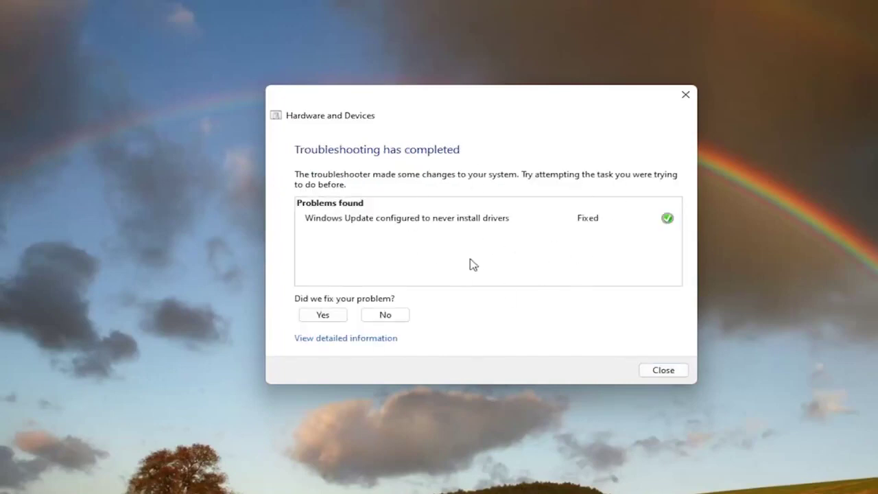
Close the finished troubleshooter and reach Shut down or sign out from the Start button's menu.
left_click(663, 370)
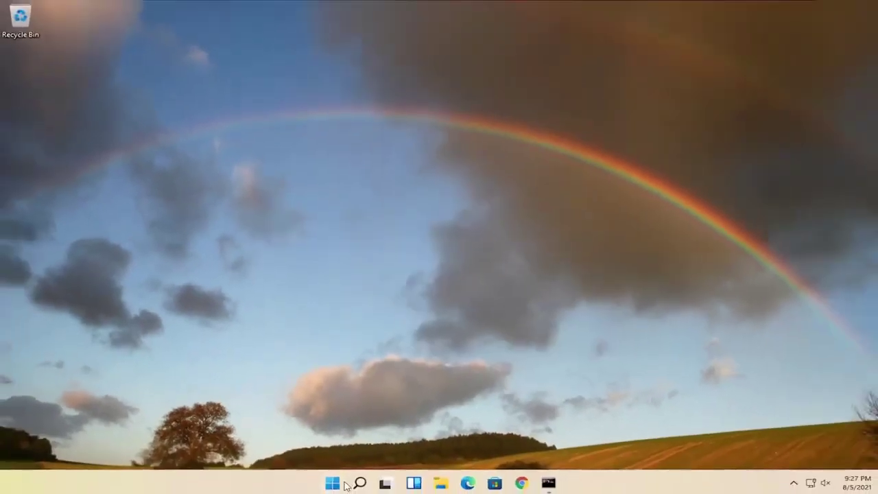
right_click(332, 480)
mouse_move(351, 439)
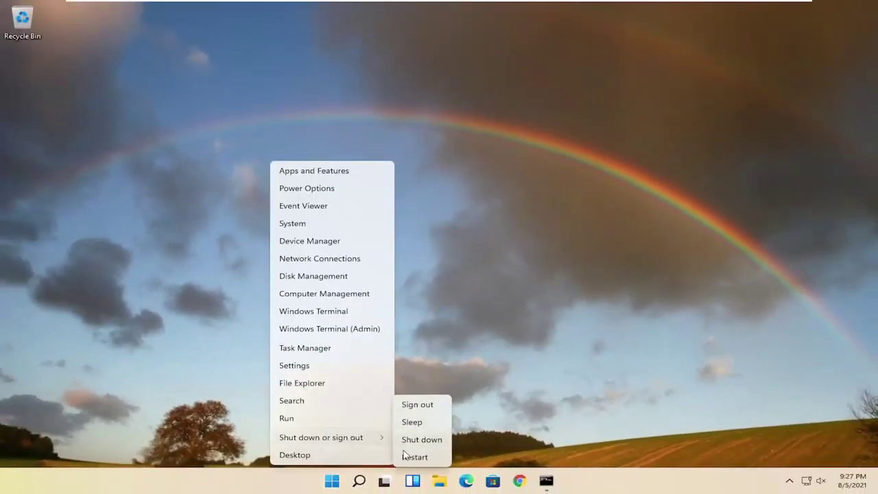